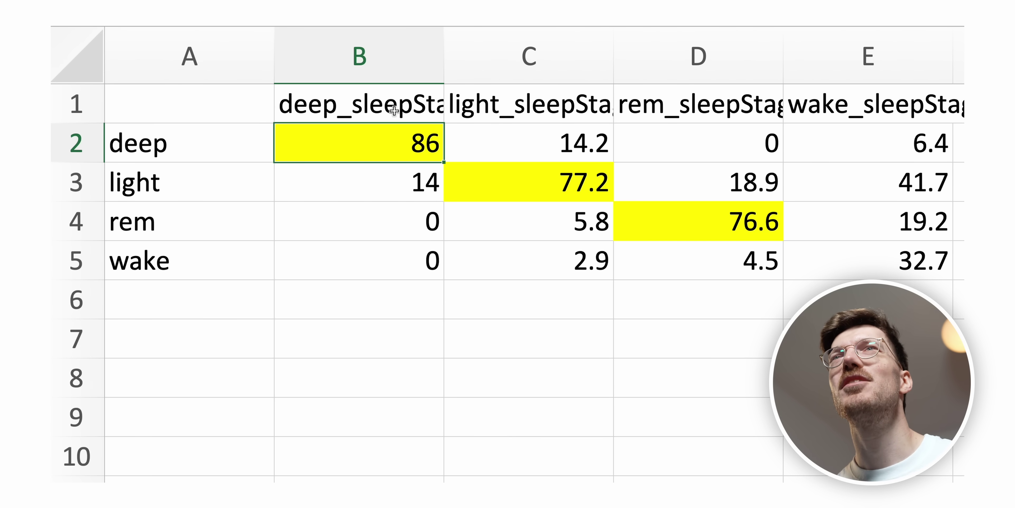
# Examine the sleep-stage table's column headers B1:E1, row labels A2:A5, the deep and light columns, and the highlighted matching-stage cells
pyautogui.moveTo(418, 112); pyautogui.dragTo(814, 105)
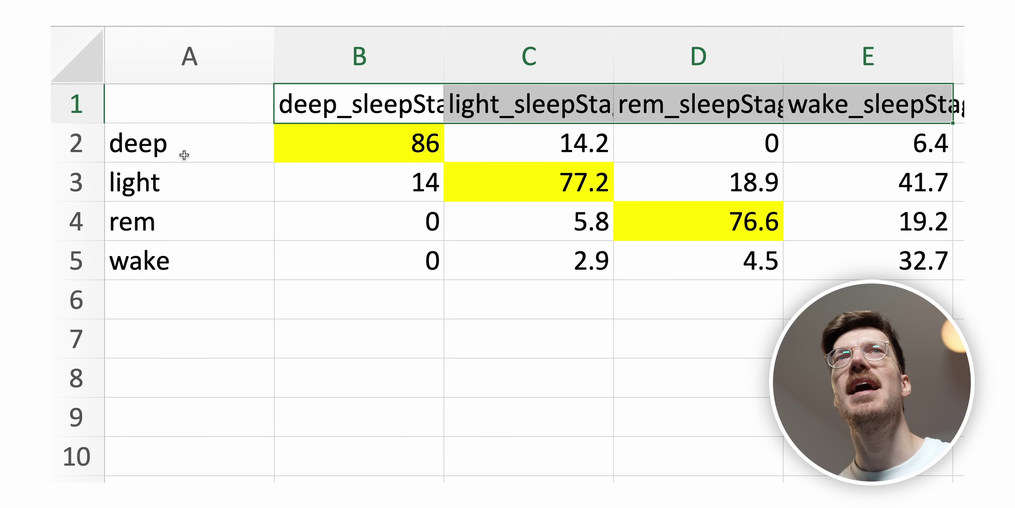
pyautogui.moveTo(184, 156); pyautogui.dragTo(178, 251)
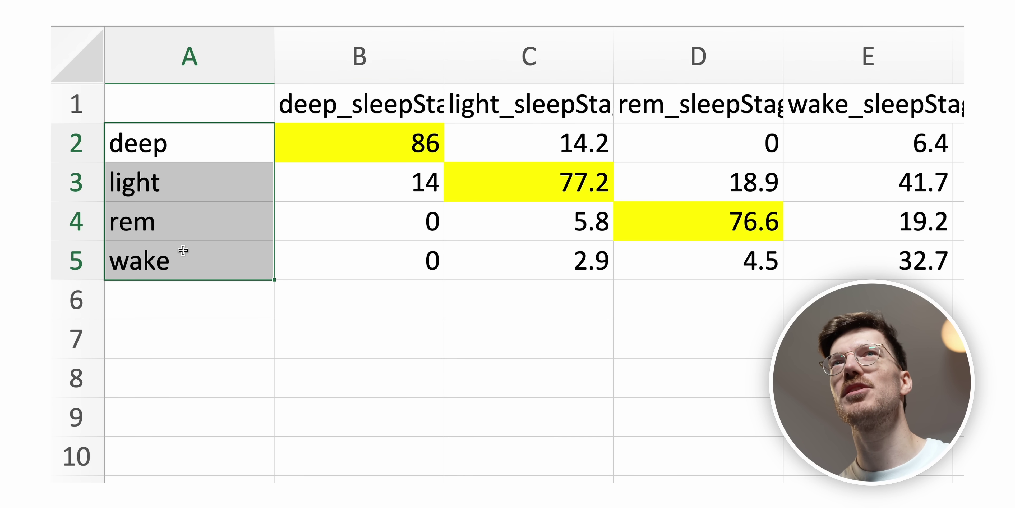
pyautogui.moveTo(365, 112); pyautogui.dragTo(348, 259)
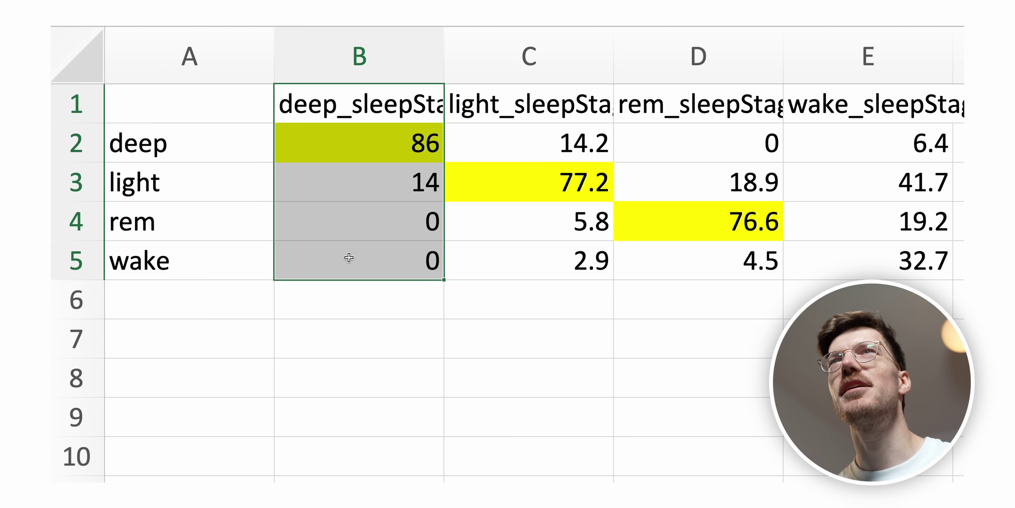
pyautogui.moveTo(476, 112); pyautogui.dragTo(480, 270)
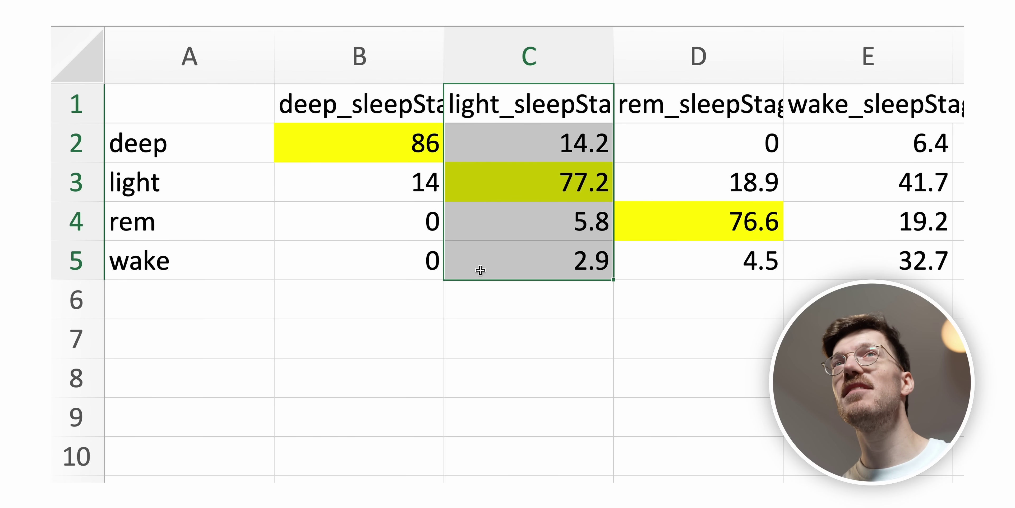
pyautogui.moveTo(386, 99); pyautogui.dragTo(874, 105)
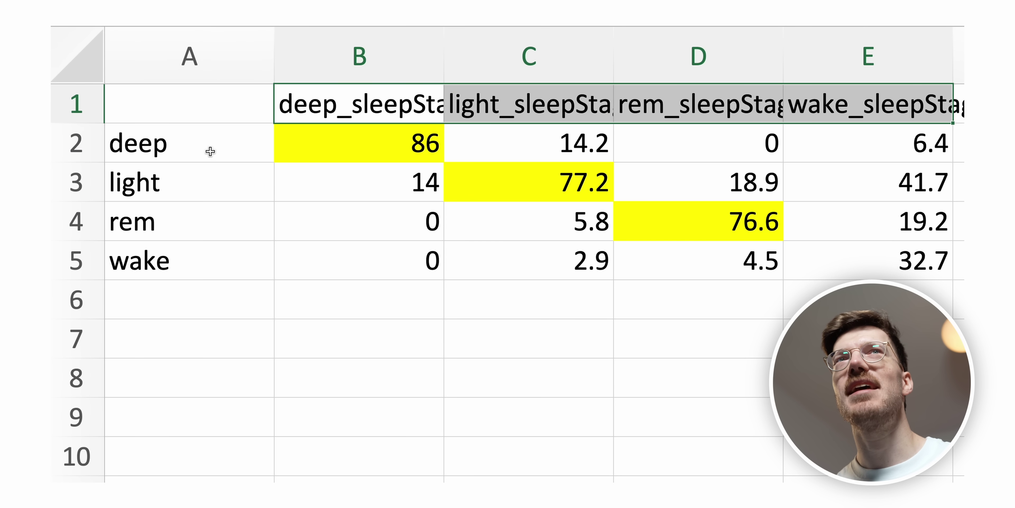
pyautogui.moveTo(211, 149); pyautogui.dragTo(199, 268)
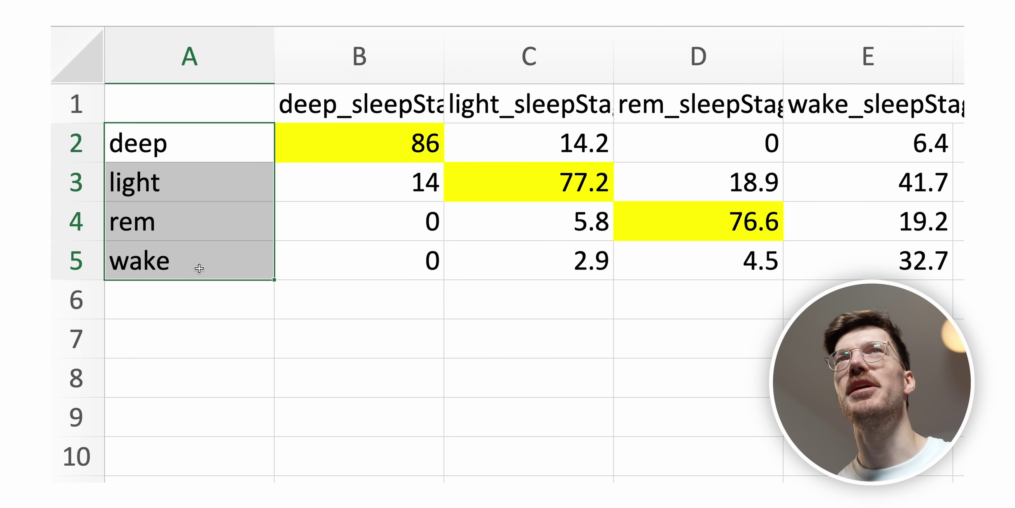
pyautogui.click(325, 133)
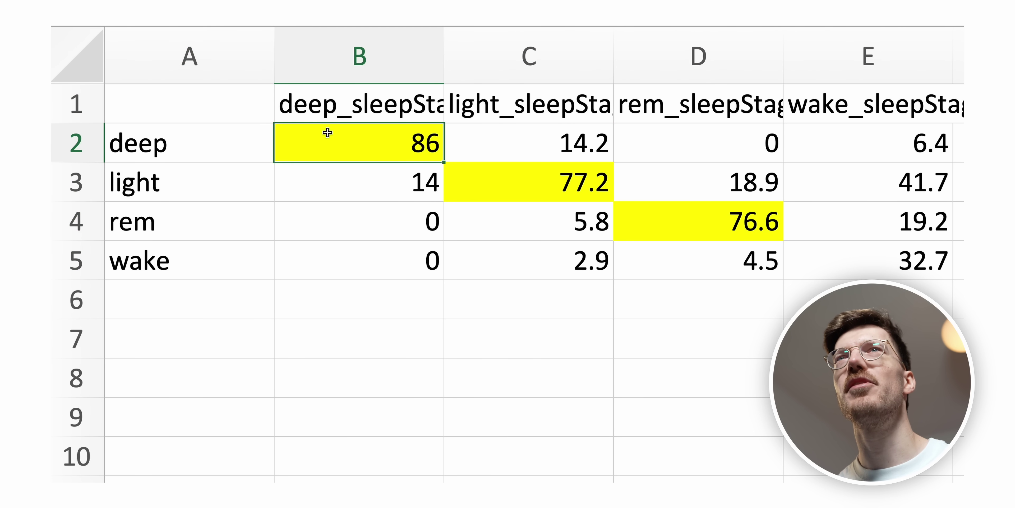
pyautogui.click(491, 173)
pyautogui.click(684, 214)
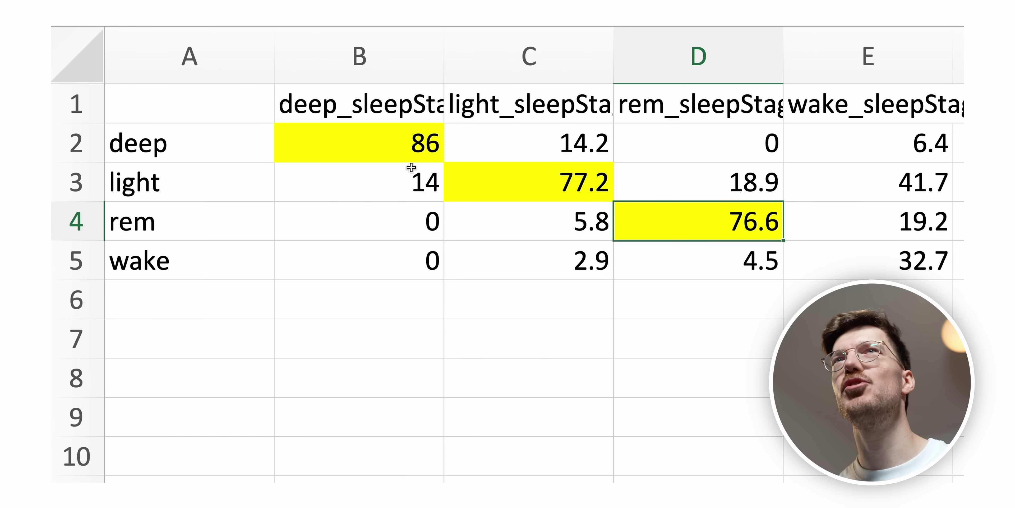
# Examine the deep, light and REM columns one after another, comparing each highlighted matching-stage percentage with the percentages for other stages
pyautogui.click(398, 152)
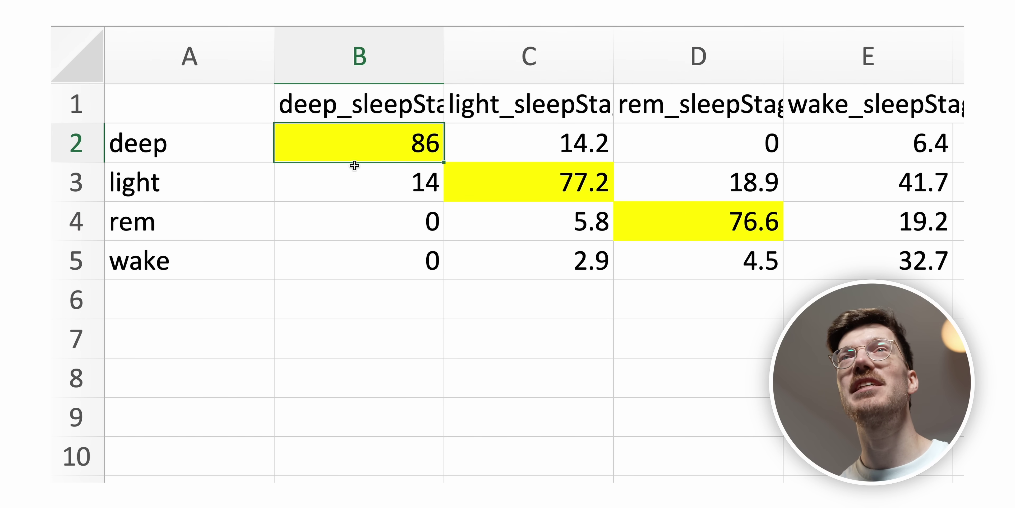
pyautogui.click(252, 154)
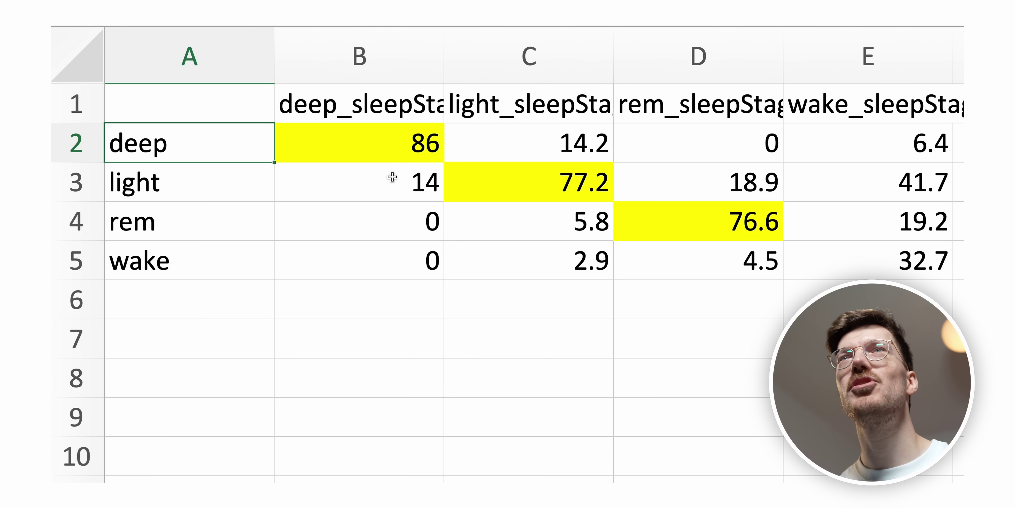
pyautogui.click(380, 192)
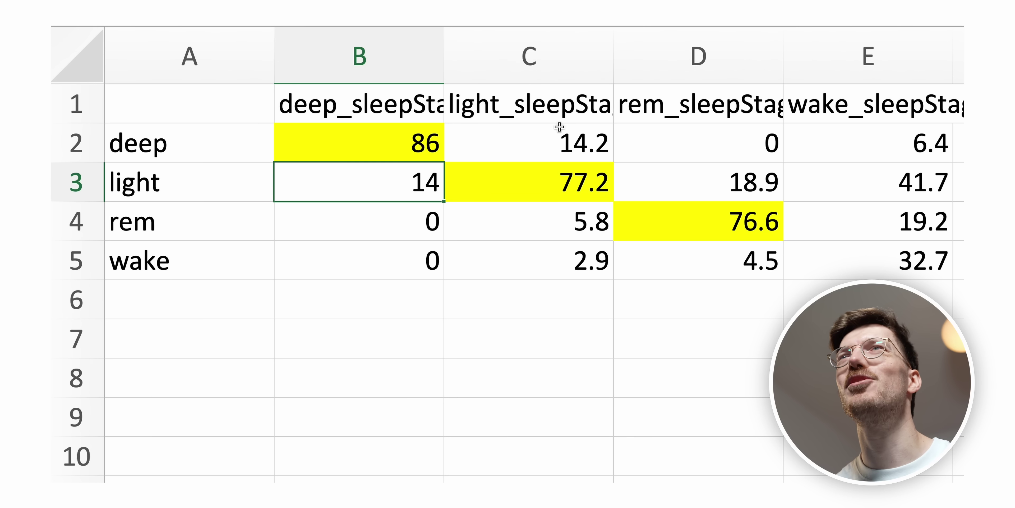
pyautogui.moveTo(560, 103); pyautogui.dragTo(551, 189)
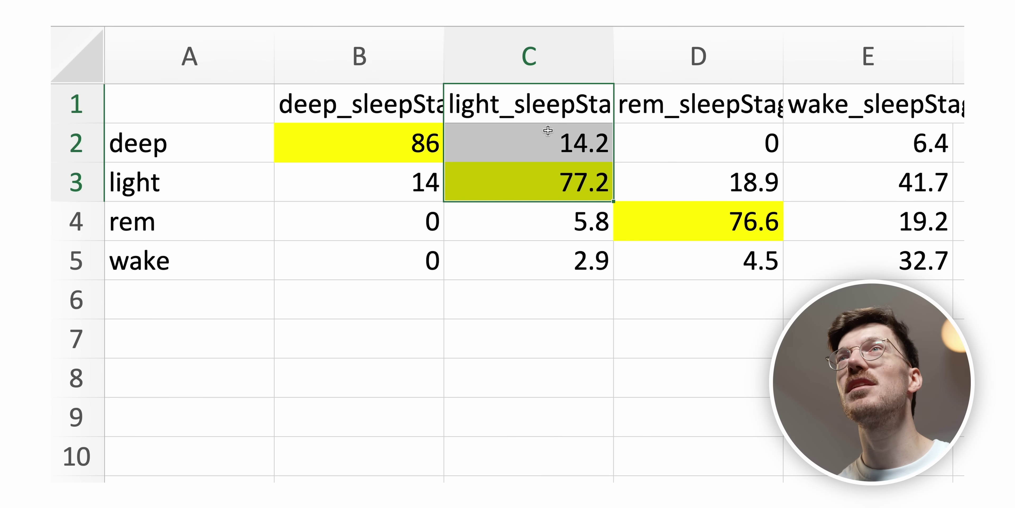
pyautogui.click(568, 186)
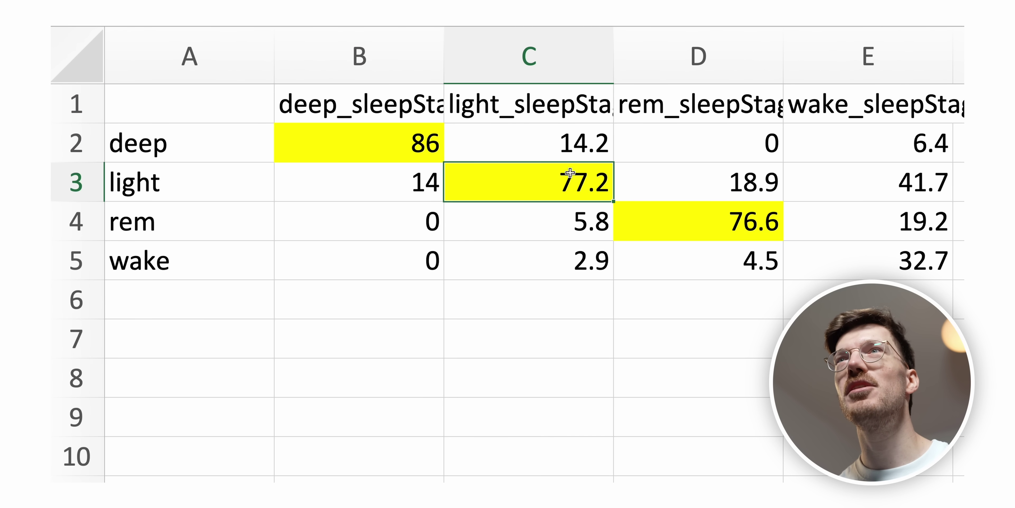
pyautogui.press('Up')
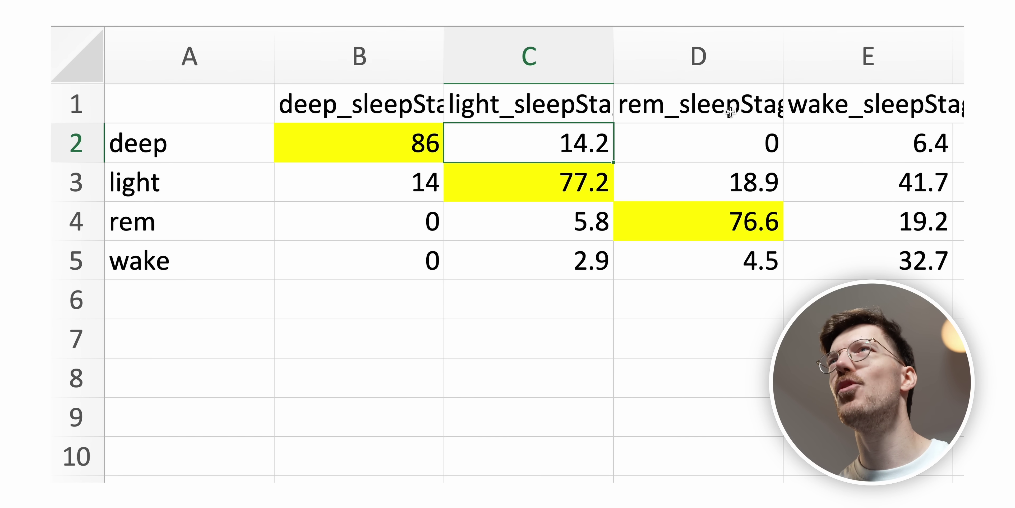
pyautogui.moveTo(730, 112); pyautogui.dragTo(721, 216)
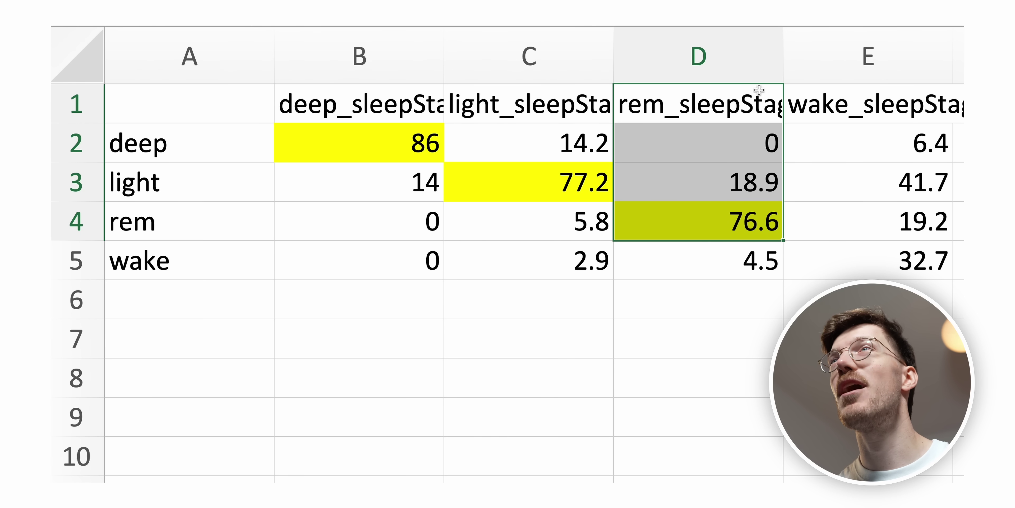
pyautogui.click(657, 208)
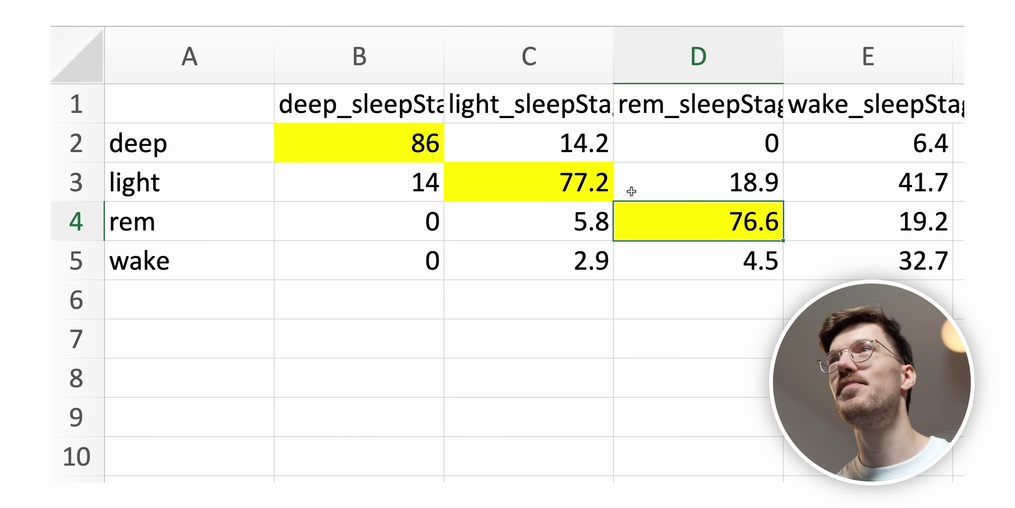
pyautogui.click(698, 188)
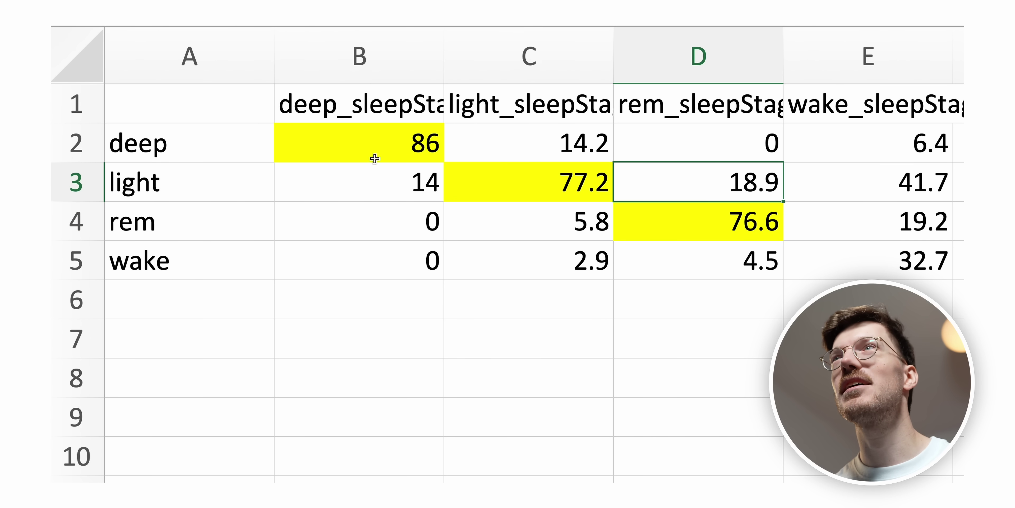
pyautogui.click(666, 147)
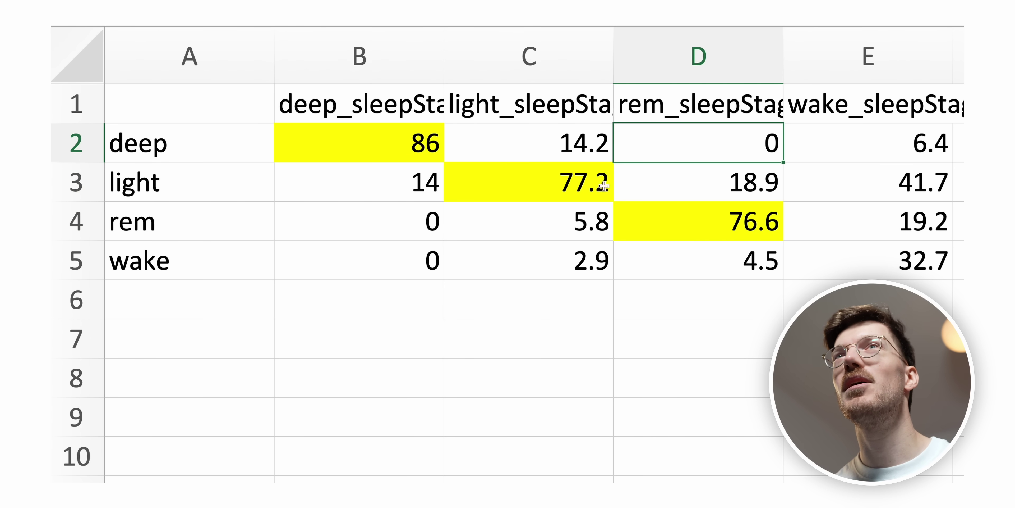
# Review the deep/light mix-up cells B3 and C2 again, followed by the REM column D1:D5 and its deep entry
pyautogui.click(377, 109)
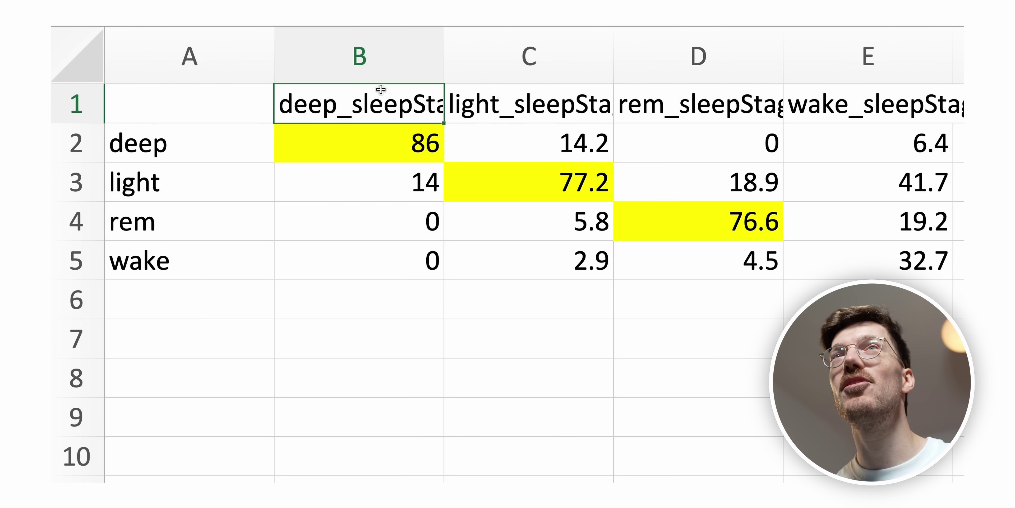
pyautogui.click(388, 180)
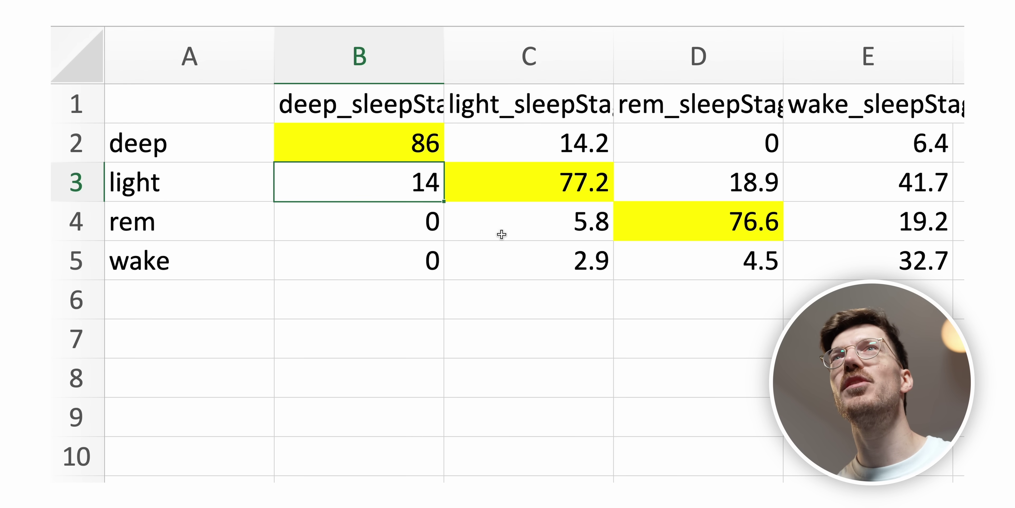
pyautogui.click(550, 151)
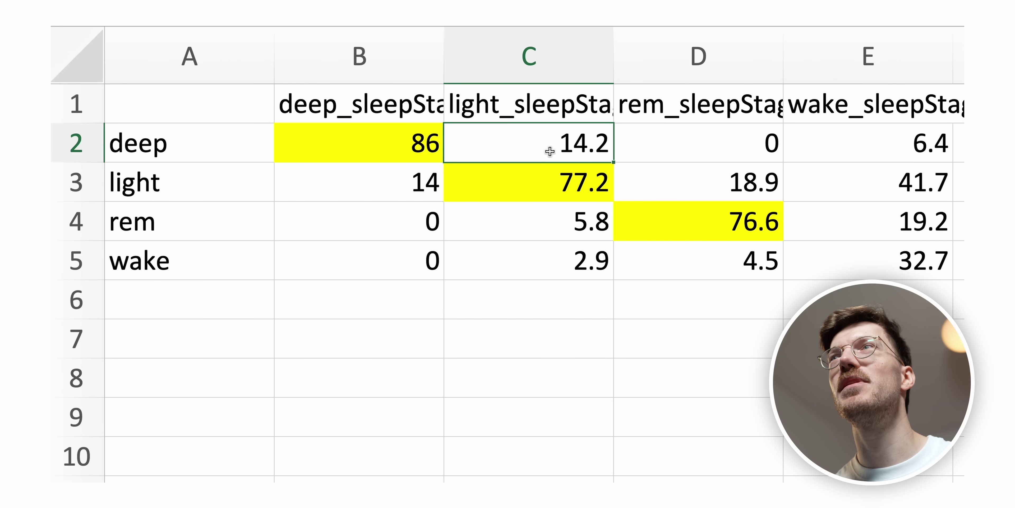
pyautogui.click(761, 98)
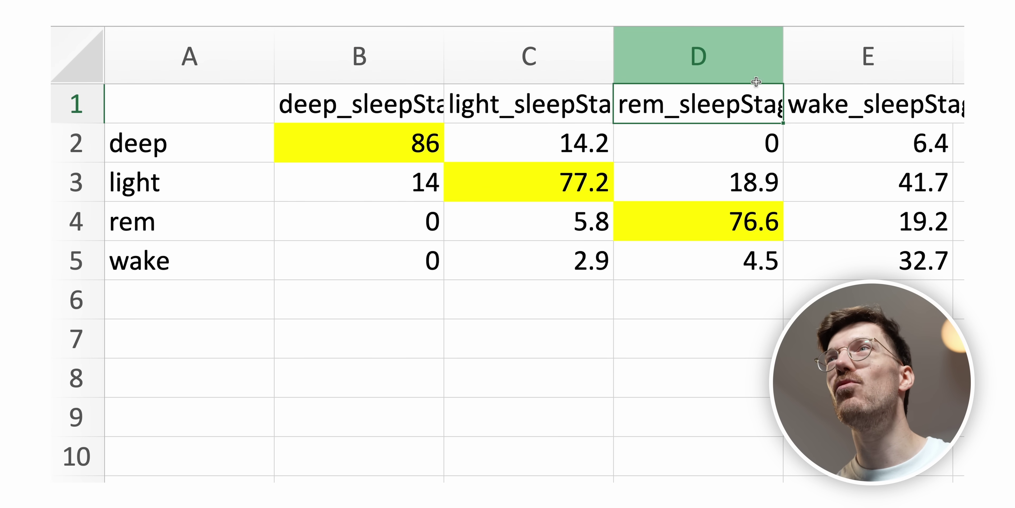
pyautogui.moveTo(747, 95); pyautogui.dragTo(748, 278)
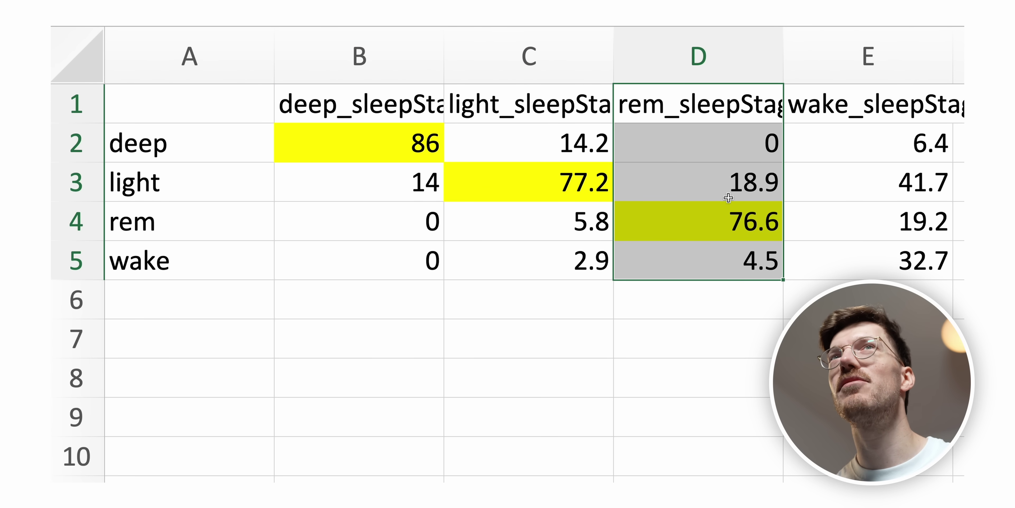
pyautogui.click(719, 159)
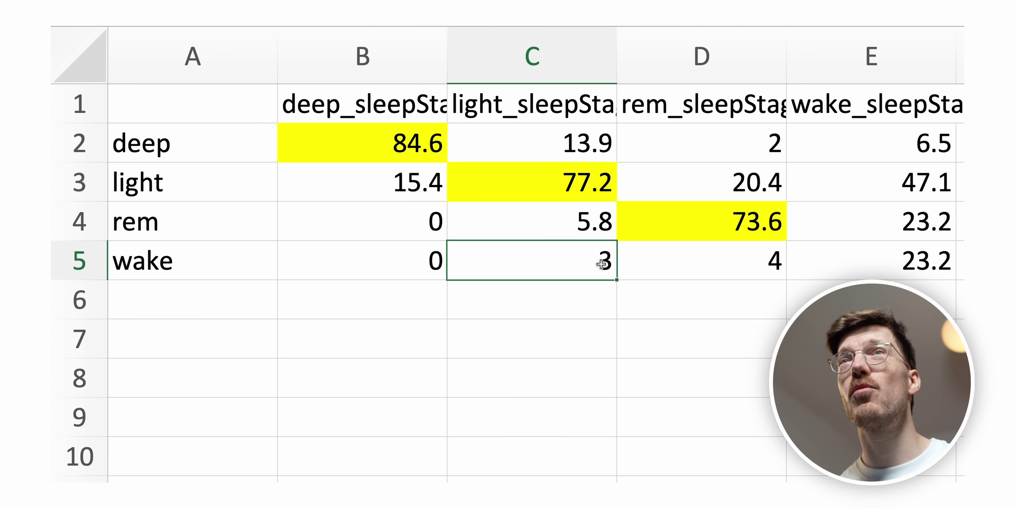
# Examine the second table's deep column, its highlighted deep and light matches, and the deep column's light entry in B3
pyautogui.click(359, 128)
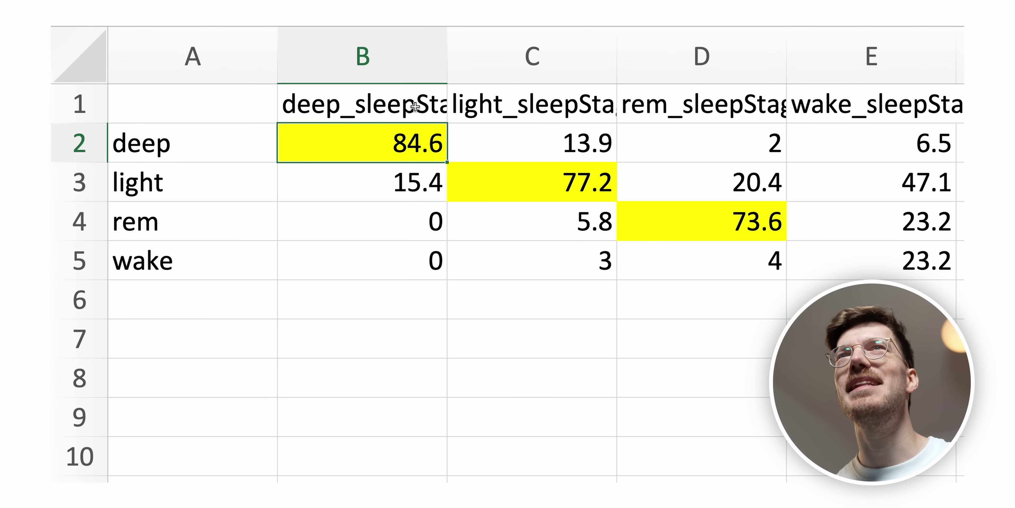
pyautogui.moveTo(399, 109); pyautogui.dragTo(409, 258)
pyautogui.click(405, 159)
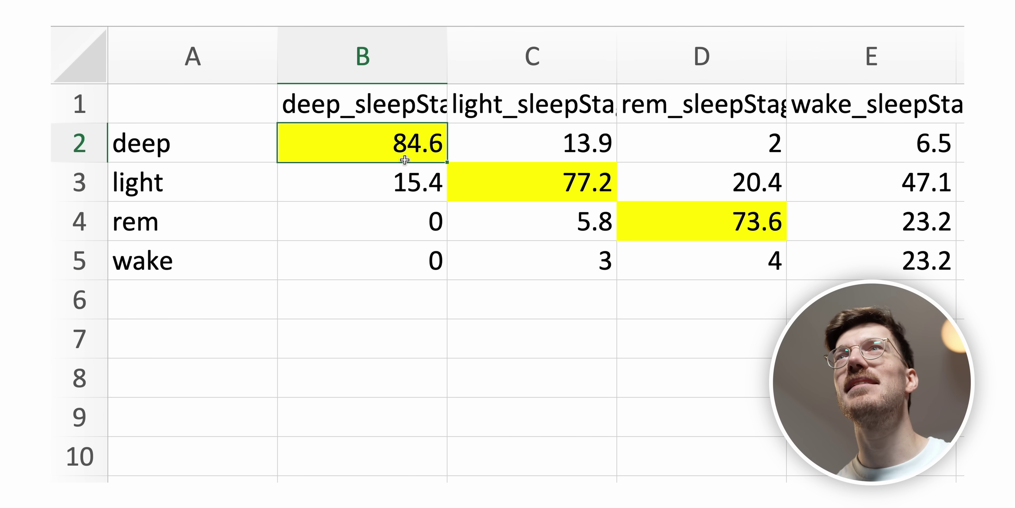
pyautogui.click(563, 200)
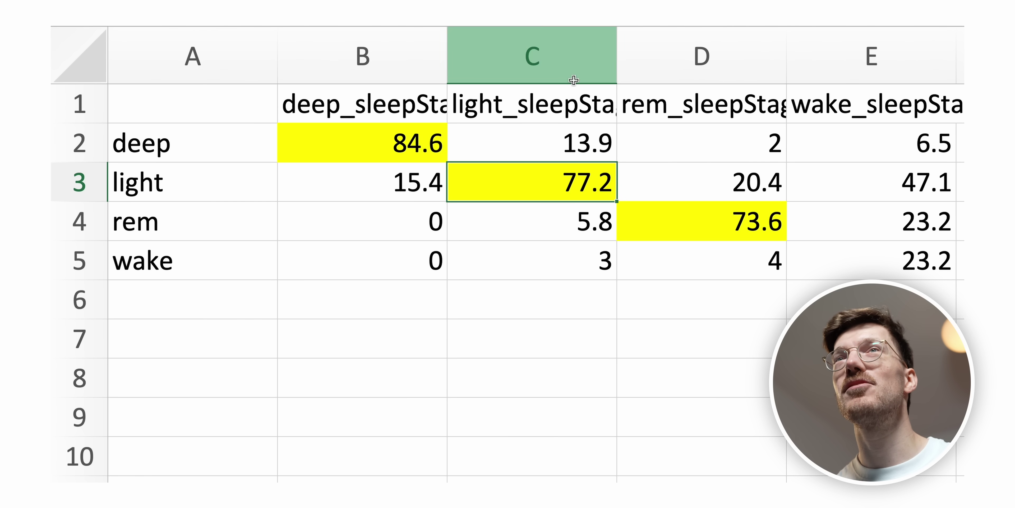
pyautogui.click(395, 112)
pyautogui.hotkey('ctrl', 'shift', 'Down')
pyautogui.click(396, 114)
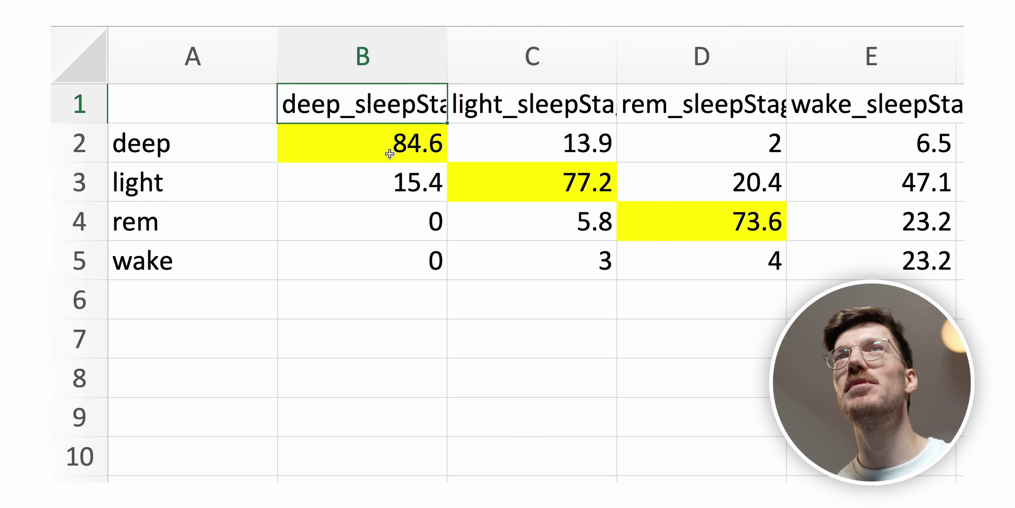
pyautogui.click(387, 171)
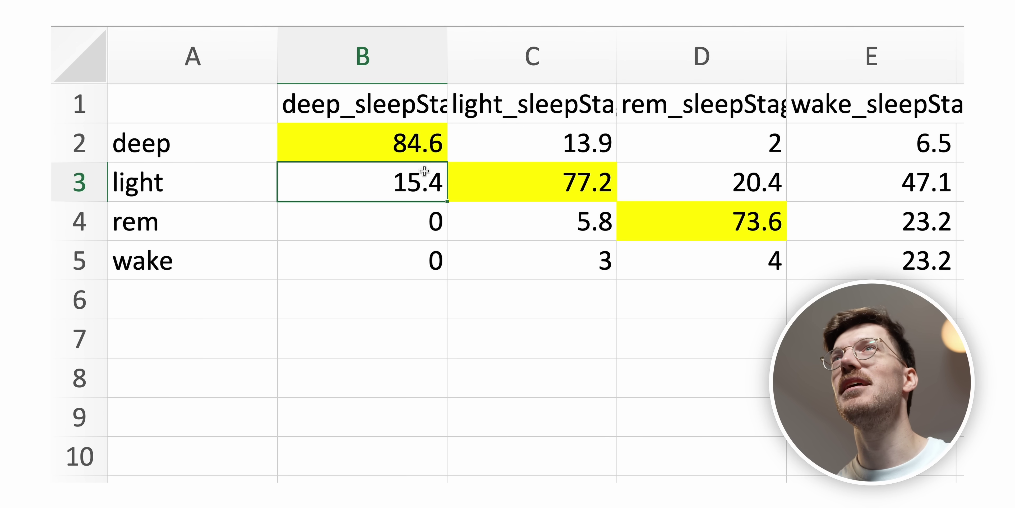
# Examine the second table's REM column D1:D5, checking its entries for the rem, light and deep rows
pyautogui.moveTo(704, 111); pyautogui.dragTo(702, 255)
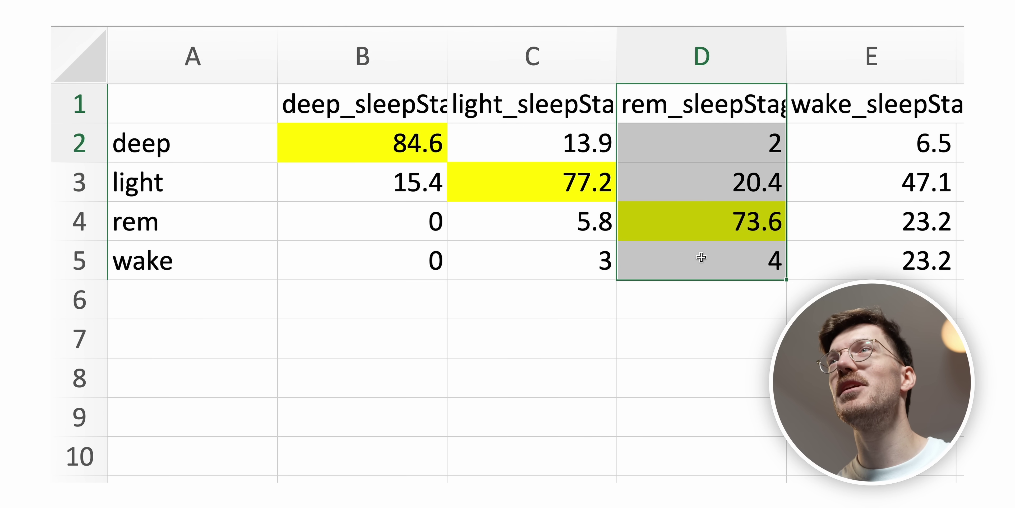
pyautogui.click(733, 228)
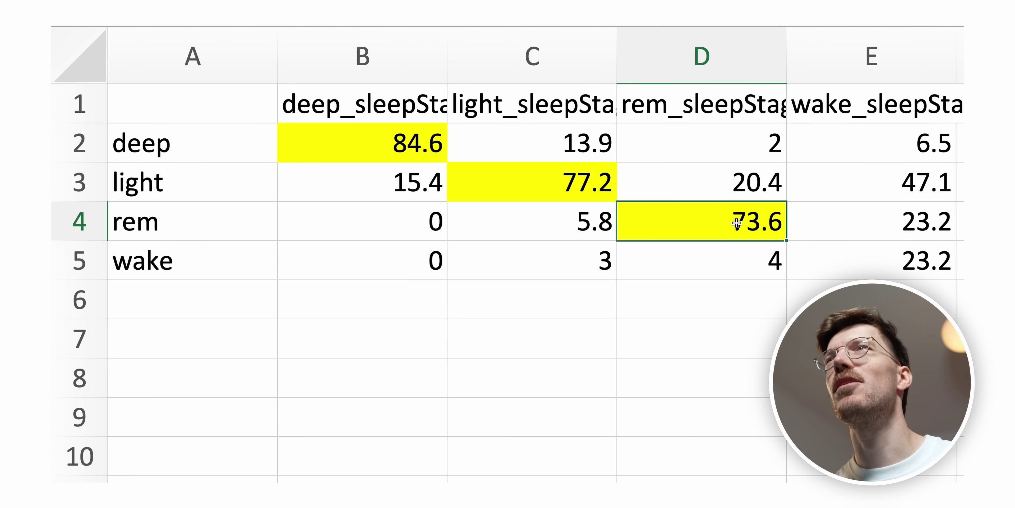
pyautogui.click(766, 186)
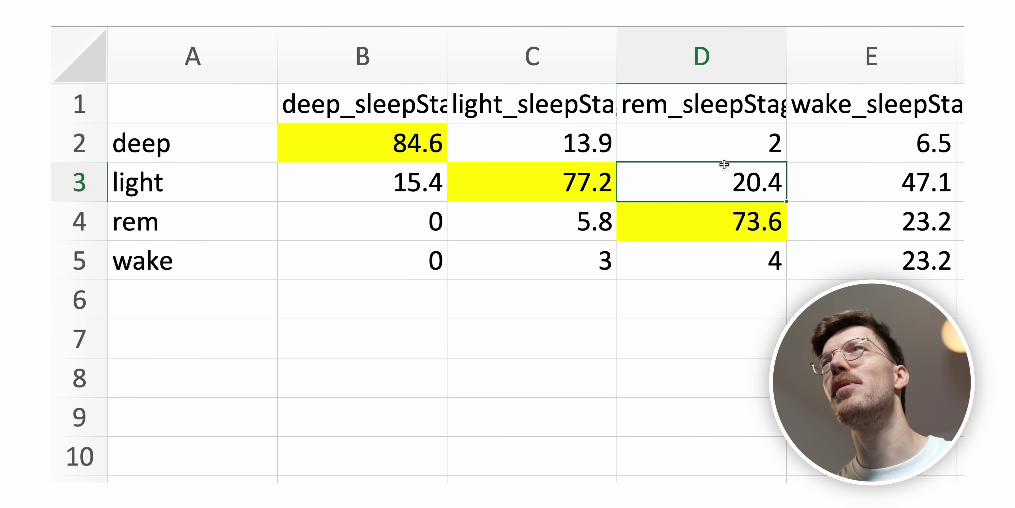
pyautogui.click(731, 155)
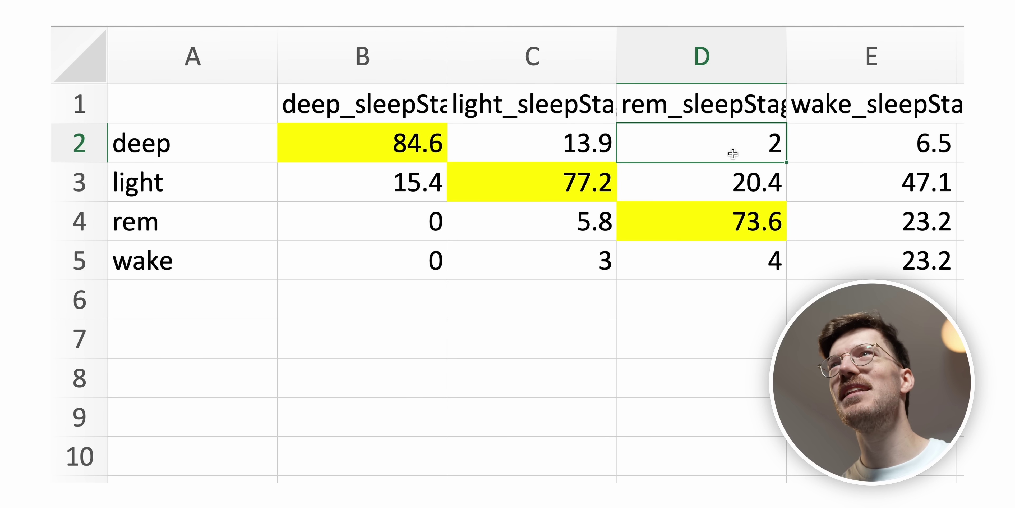